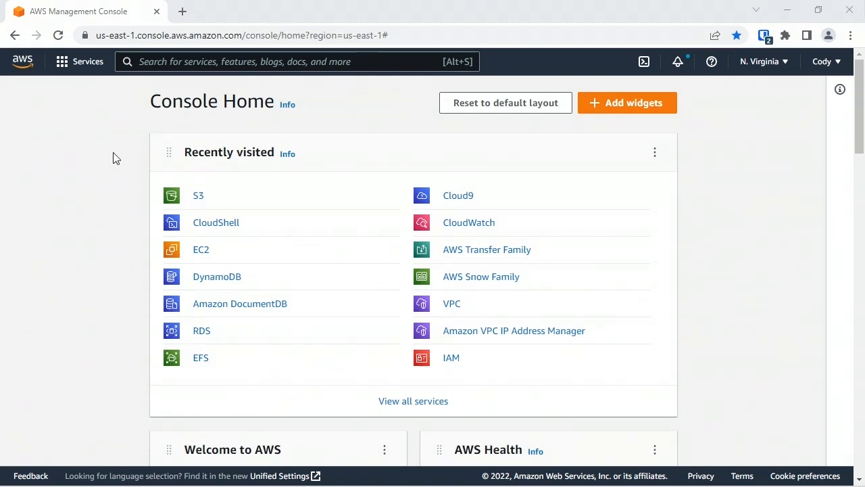
# Open the budgets-east bucket in Amazon S3
pyautogui.click(198, 202)
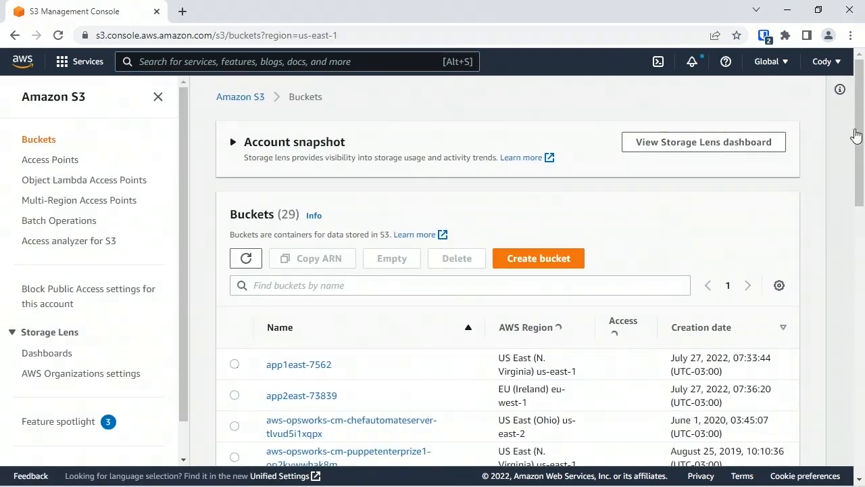
pyautogui.moveTo(862, 129); pyautogui.dragTo(859, 208)
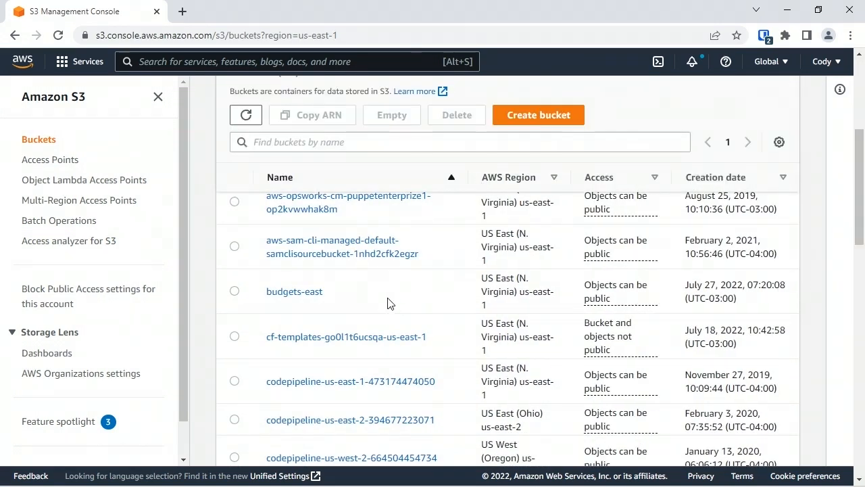
pyautogui.click(316, 297)
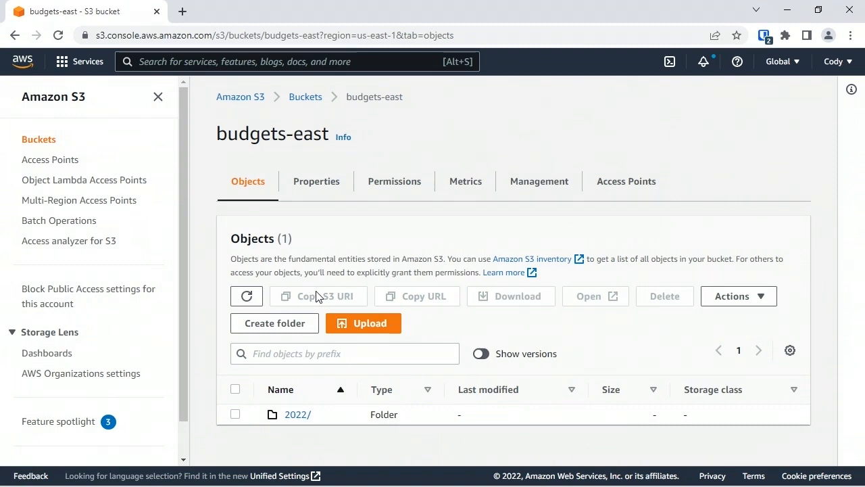
# Open the bucket policy in the permissions of budgets-east for editing
pyautogui.click(394, 182)
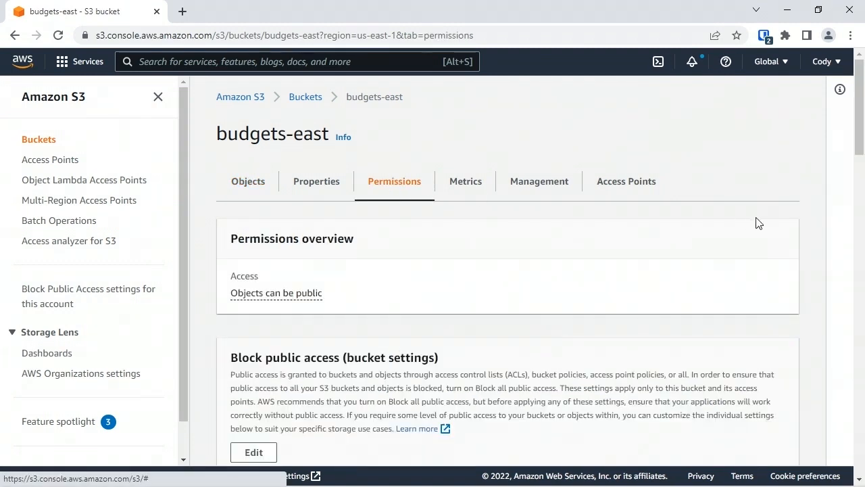
pyautogui.scroll(-4, 859, 109)
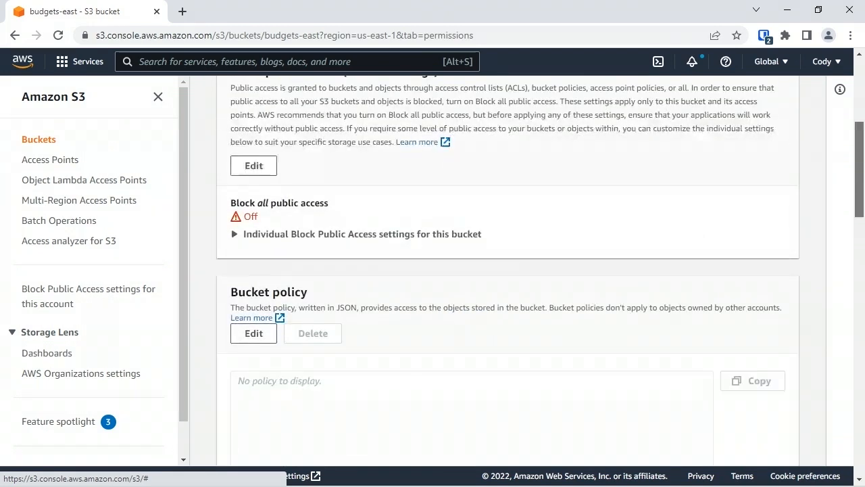
pyautogui.scroll(-2, 860, 202)
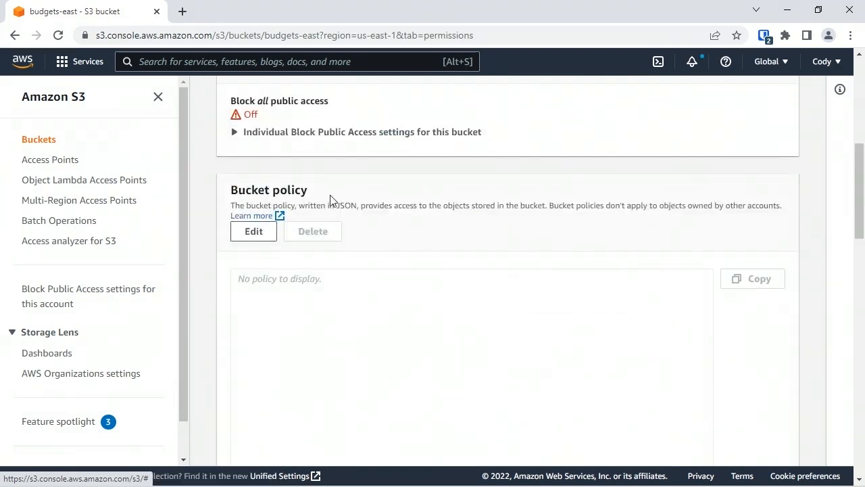
pyautogui.click(255, 232)
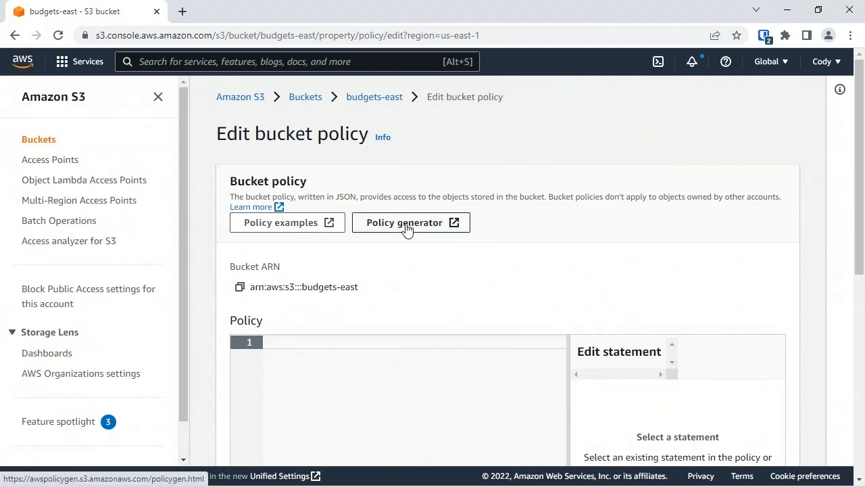
# Look at the bucket policy examples documentation and return to the policy editor
pyautogui.click(295, 230)
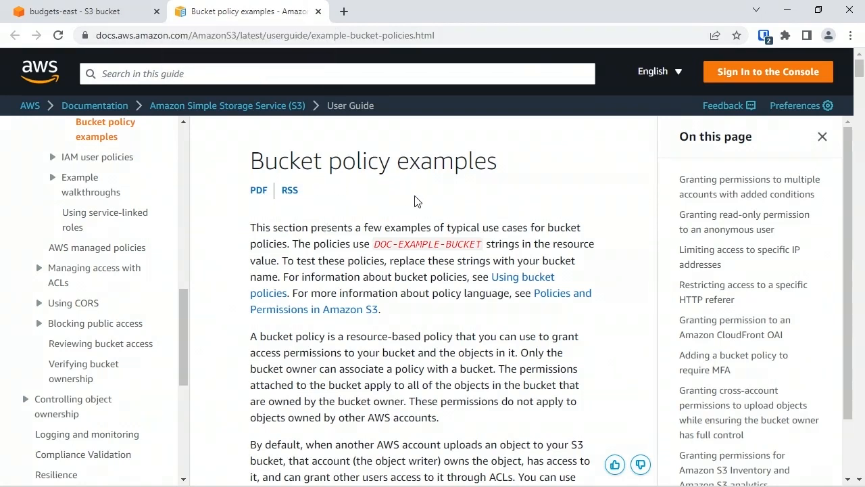
pyautogui.click(318, 12)
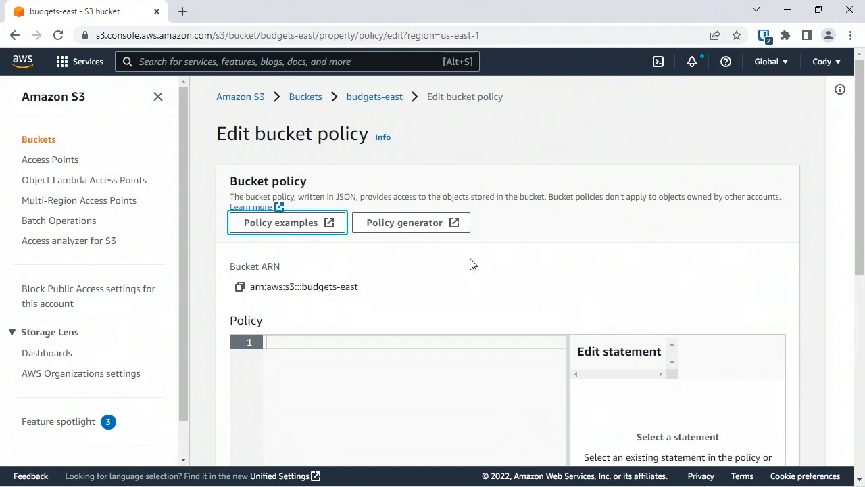
# Open the AWS Policy Generator and set the policy type to S3 Bucket Policy
pyautogui.click(413, 224)
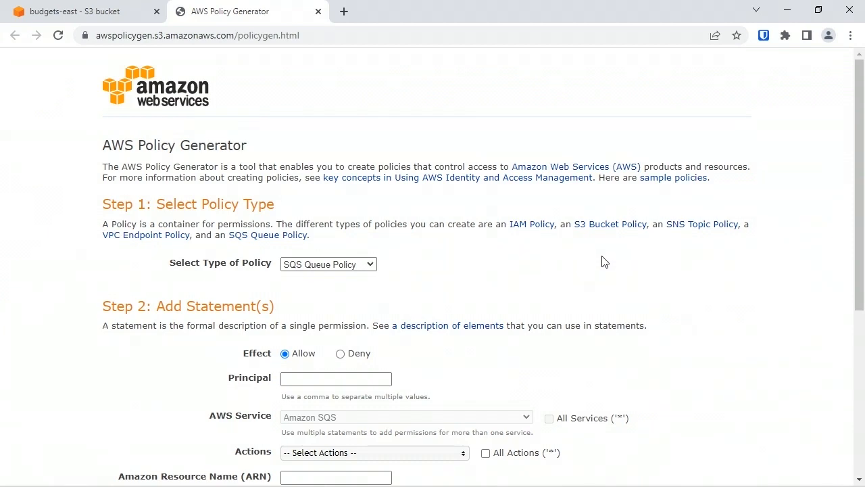
pyautogui.scroll(-1, 856, 243)
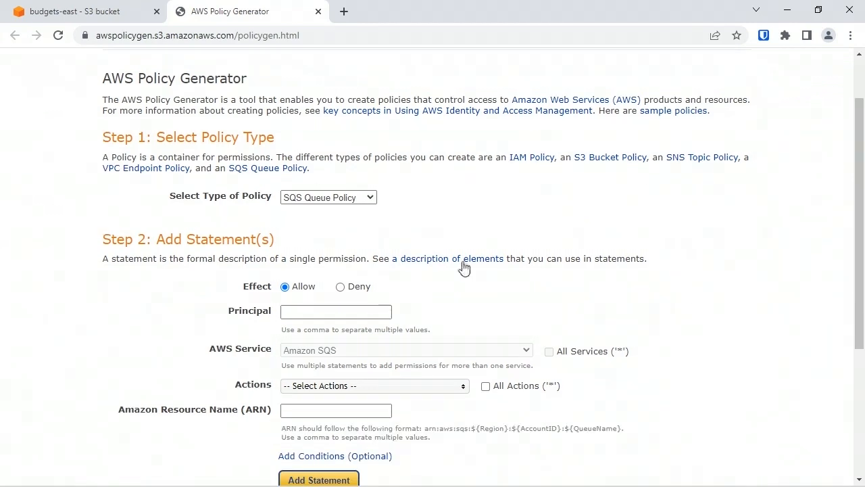
pyautogui.click(327, 198)
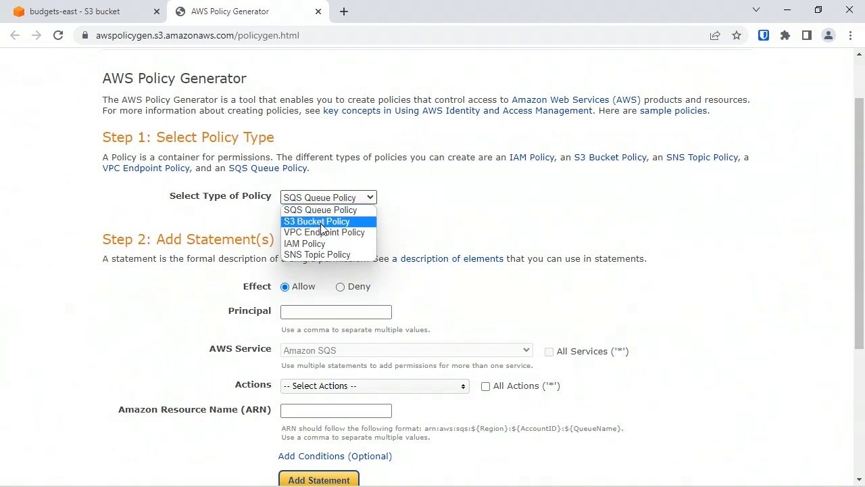
pyautogui.click(322, 222)
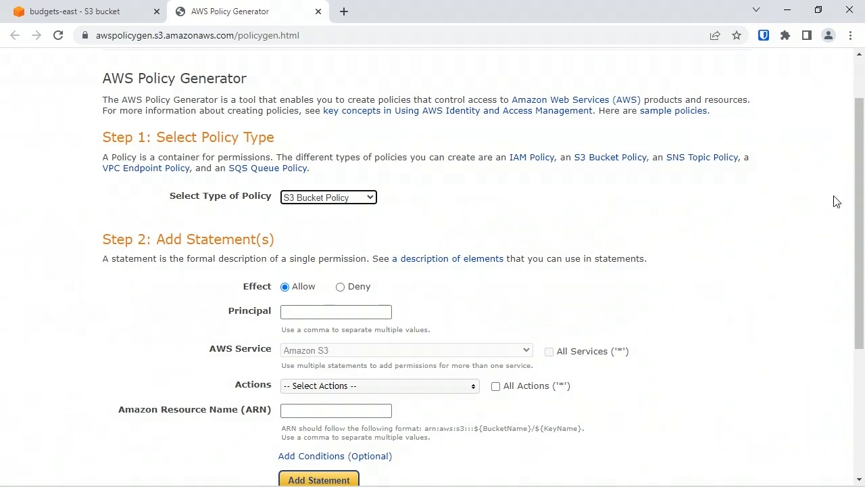
# Set the Allow statement's principal to * and select the GetObject action
pyautogui.moveTo(853, 174); pyautogui.dragTo(854, 271)
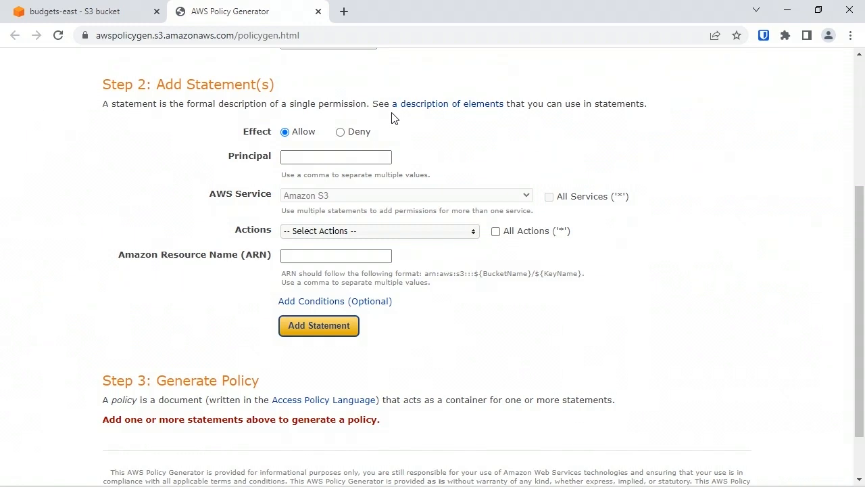
pyautogui.click(307, 157)
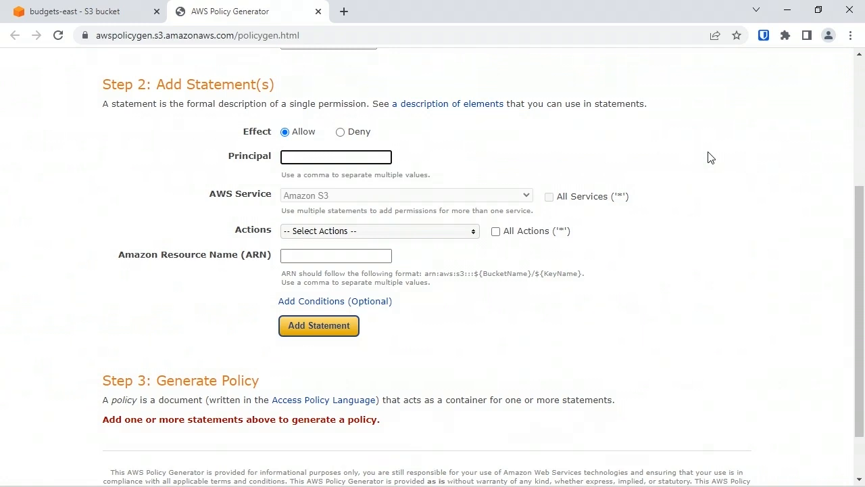
pyautogui.write('*')
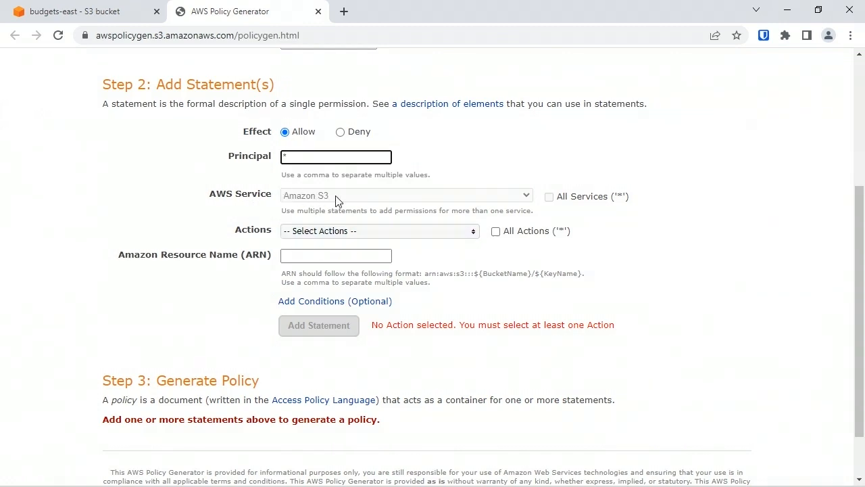
pyautogui.click(476, 234)
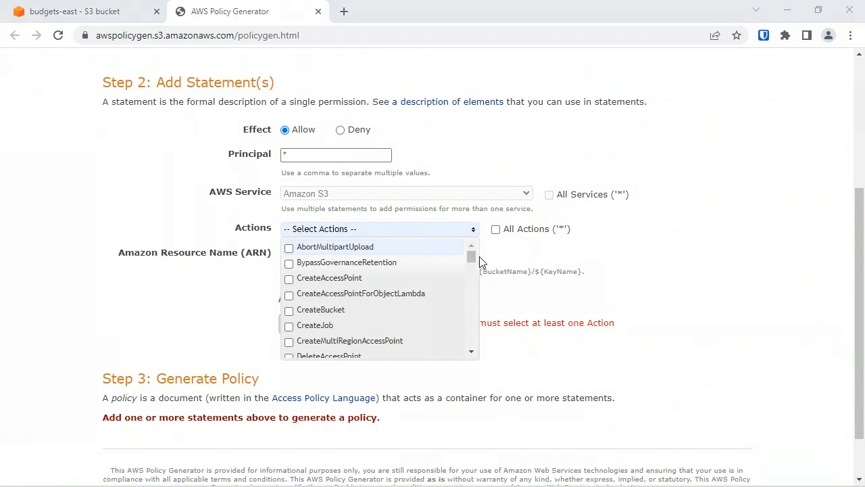
pyautogui.moveTo(474, 259); pyautogui.dragTo(475, 297)
pyautogui.click(291, 265)
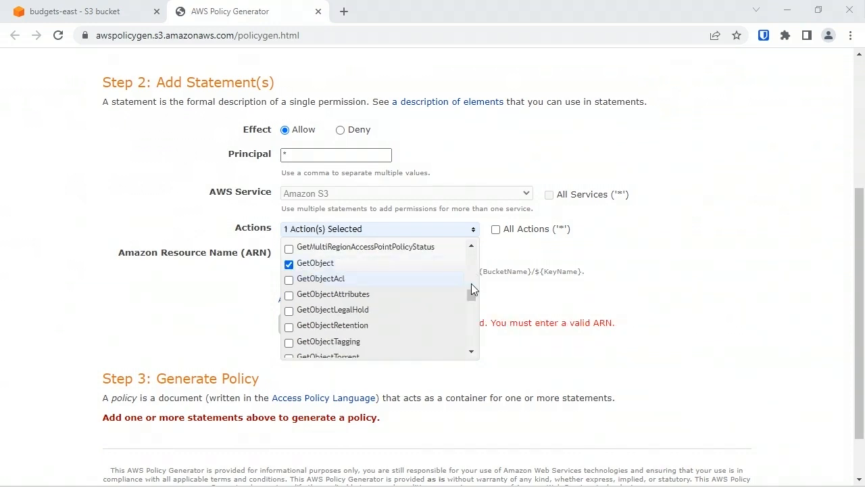
pyautogui.click(697, 276)
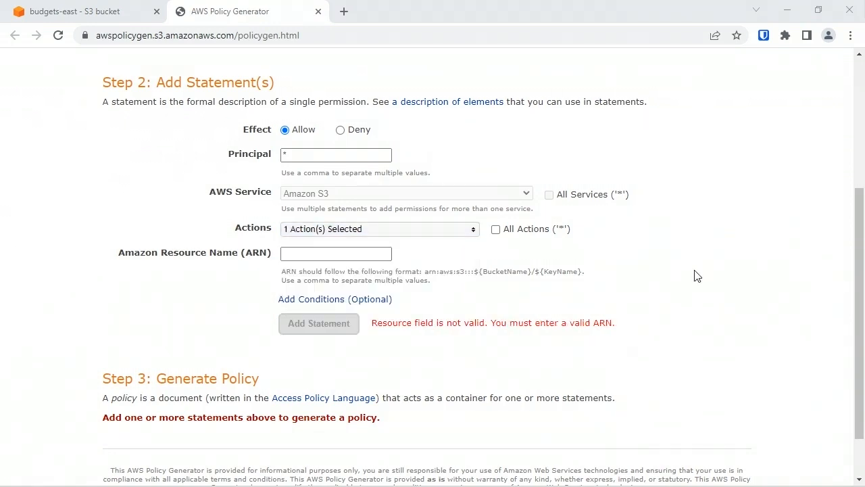
# Copy the ARN arn:aws:s3:::budgets-east from the bucket's properties into the statement's Amazon Resource Name field
pyautogui.click(359, 253)
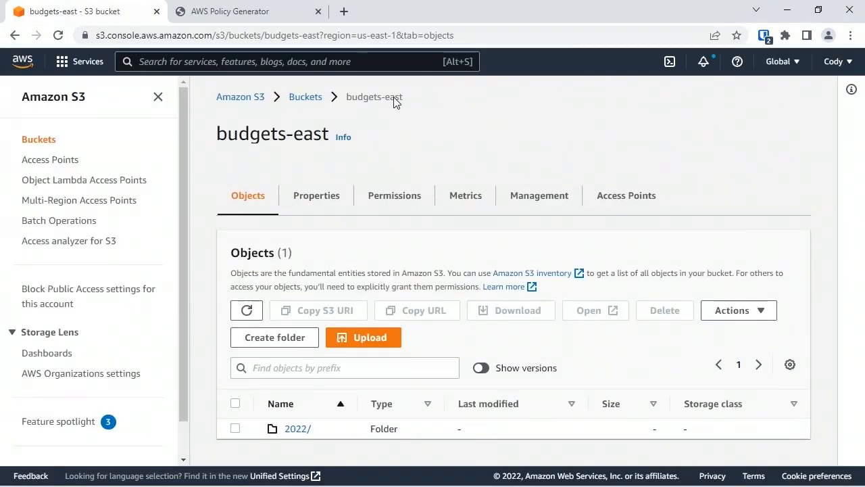
pyautogui.click(325, 204)
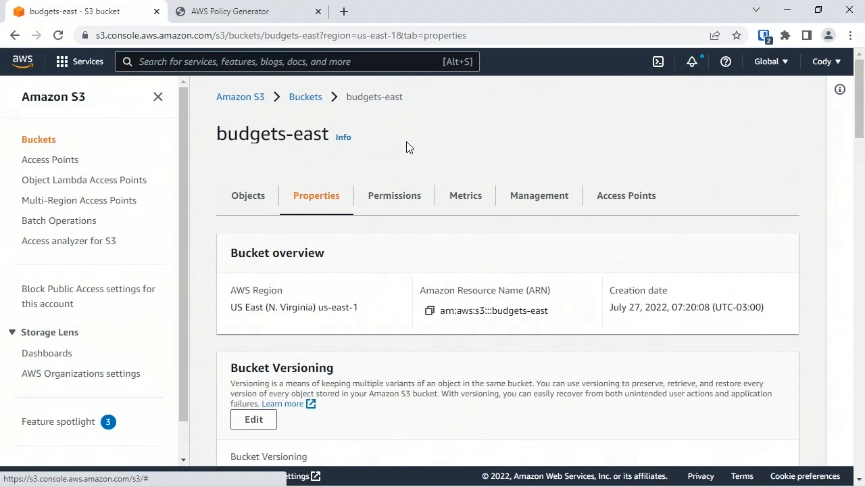
pyautogui.click(429, 311)
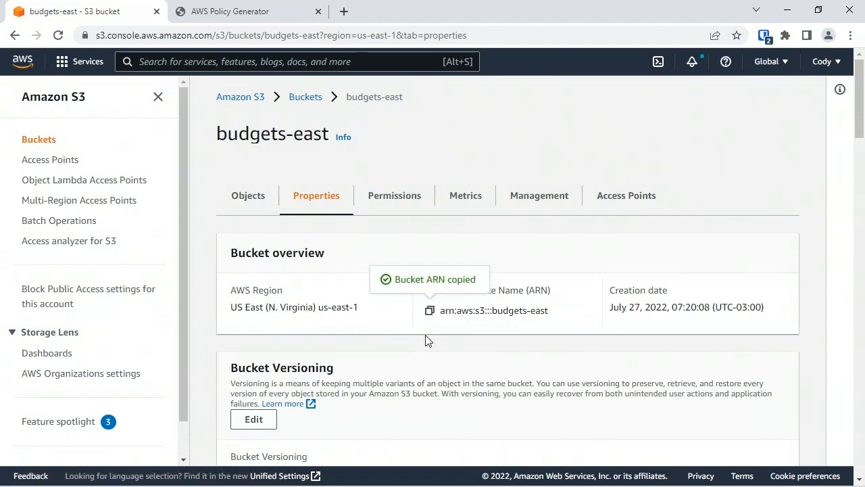
pyautogui.click(305, 21)
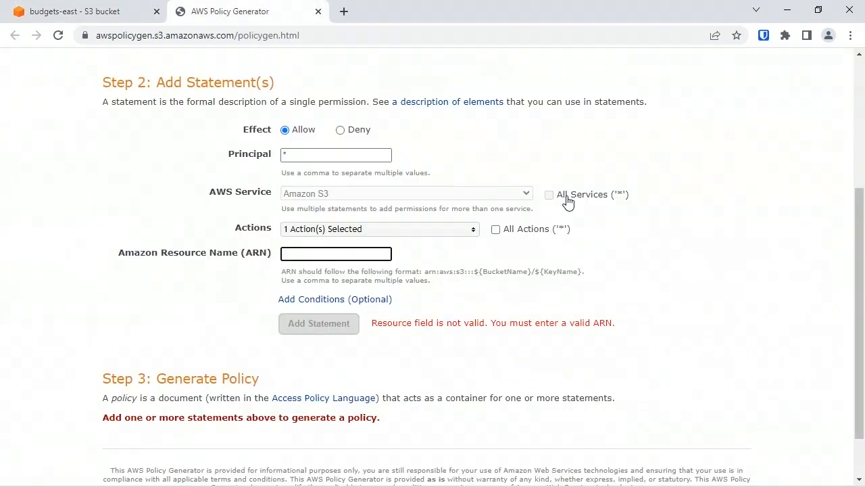
pyautogui.click(321, 252)
pyautogui.hotkey('ctrl', 'v')
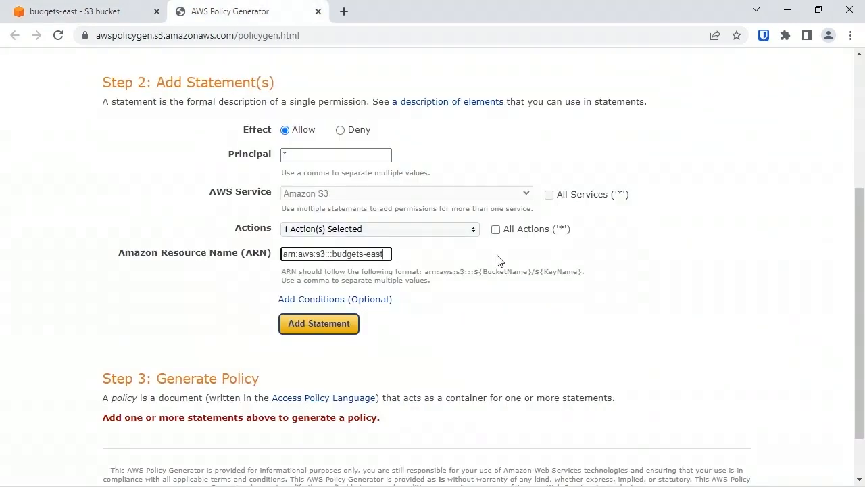
# Add the statement to the policy and generate the policy JSON document
pyautogui.click(348, 323)
pyautogui.scroll(-3, 359, 316)
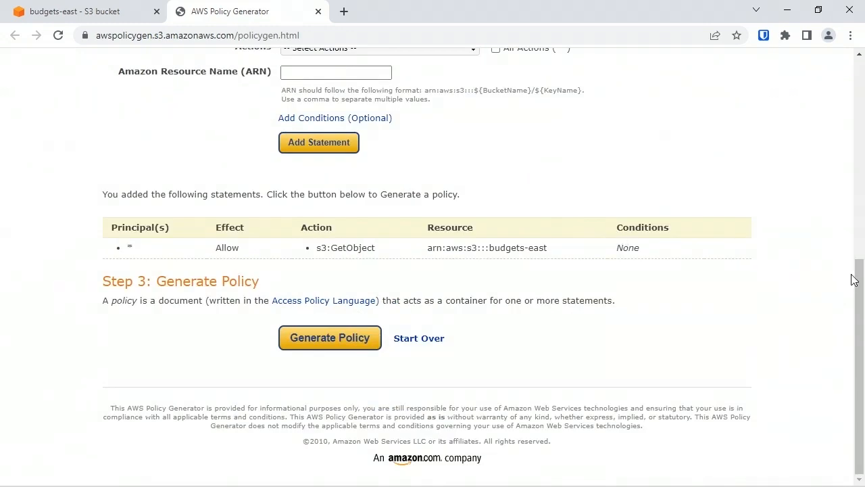
pyautogui.moveTo(858, 287); pyautogui.dragTo(857, 189)
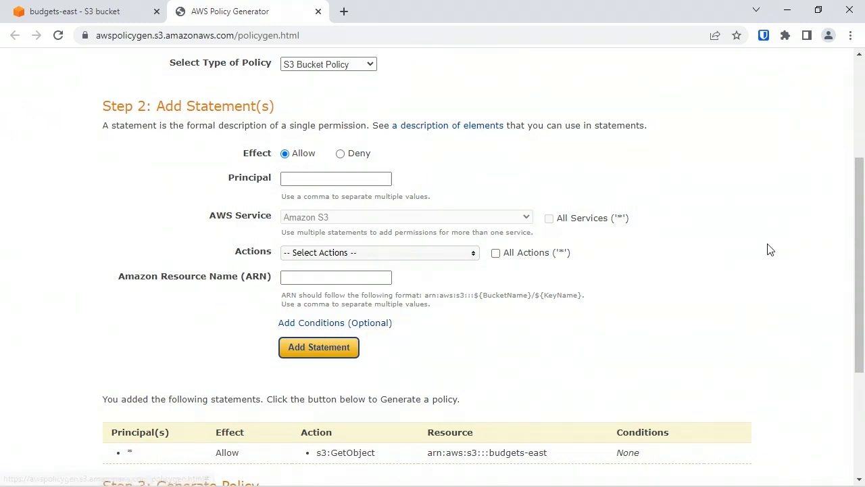
pyautogui.moveTo(862, 261); pyautogui.dragTo(849, 386)
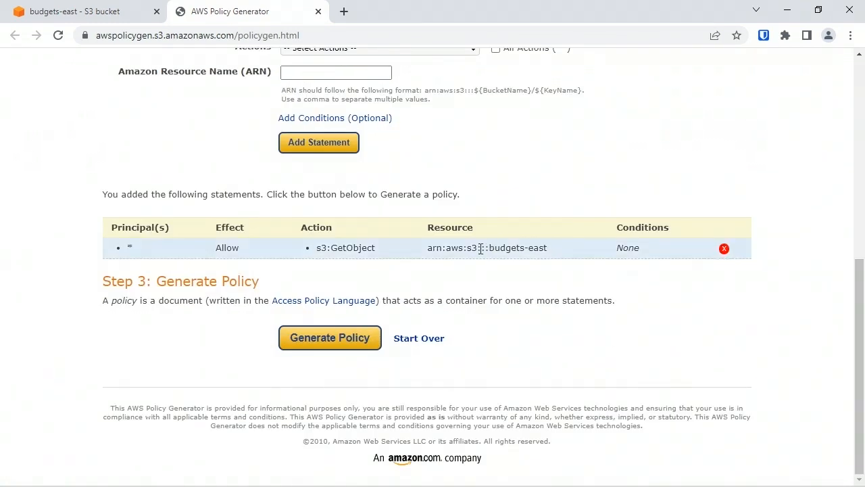
pyautogui.click(325, 338)
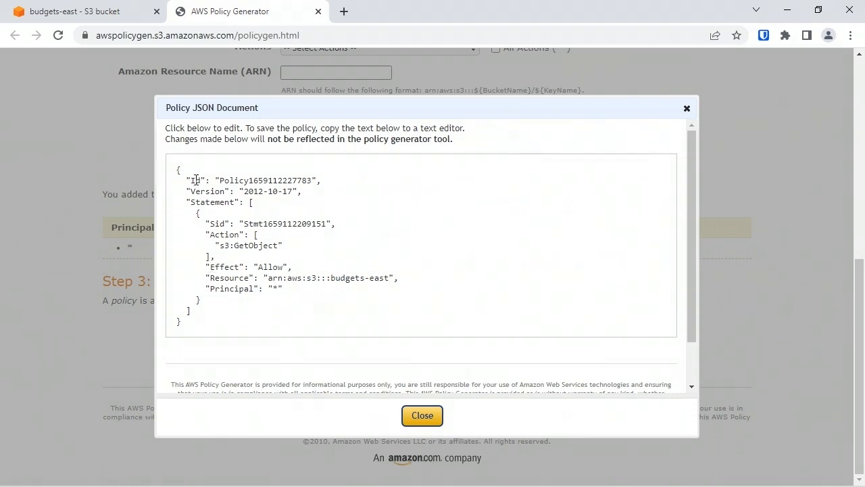
# Examine the enclosing braces and the statement block of the generated policy JSON
pyautogui.moveTo(188, 172); pyautogui.dragTo(177, 174)
pyautogui.click(184, 323)
pyautogui.moveTo(195, 322); pyautogui.dragTo(168, 316)
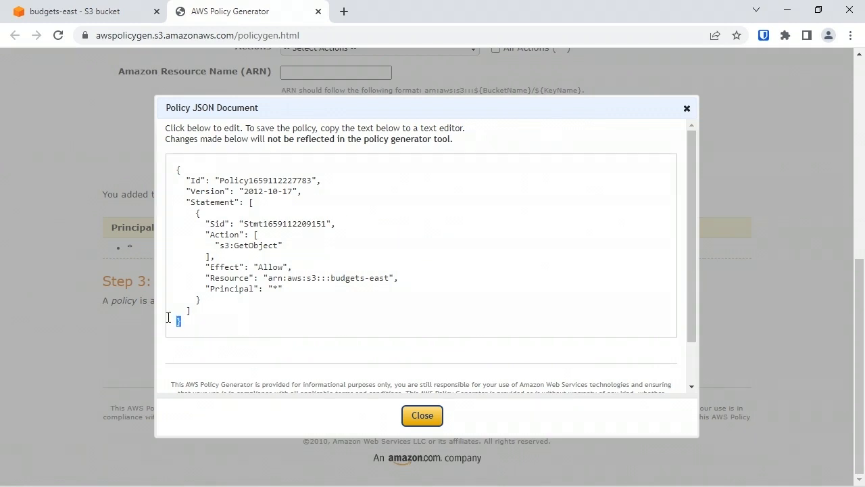
pyautogui.click(197, 213)
pyautogui.moveTo(198, 216); pyautogui.dragTo(204, 298)
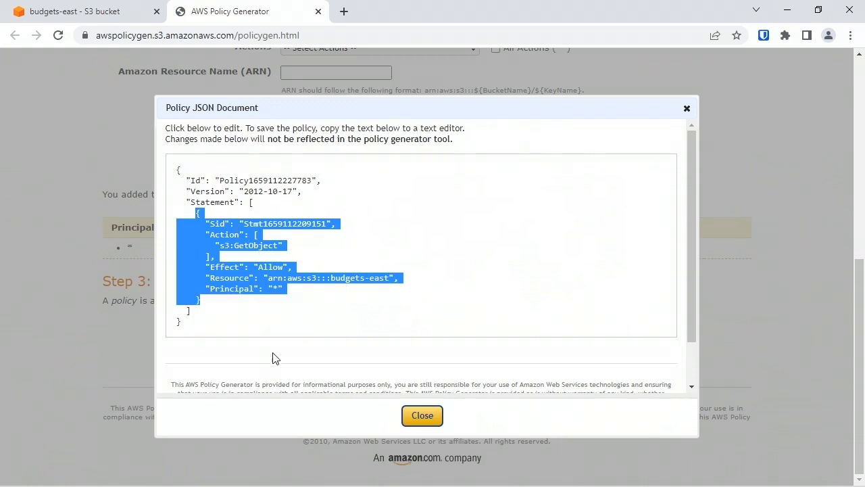
pyautogui.click(329, 244)
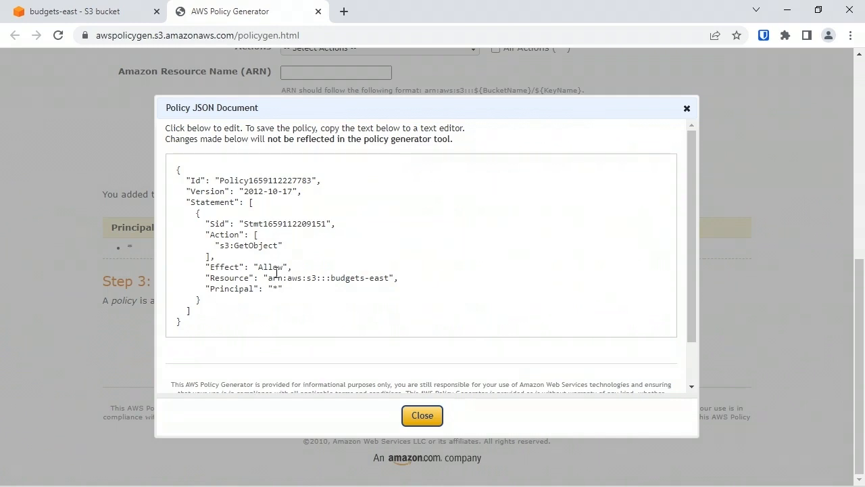
# Select the entire generated policy JSON for copying, and close the document and the policy generator
pyautogui.moveTo(279, 288); pyautogui.dragTo(275, 285)
pyautogui.moveTo(235, 321); pyautogui.dragTo(182, 165)
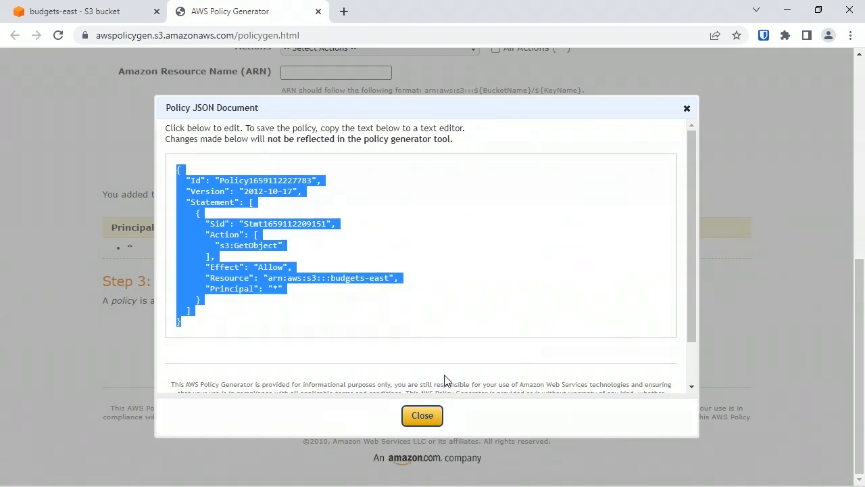
pyautogui.click(409, 413)
pyautogui.click(317, 11)
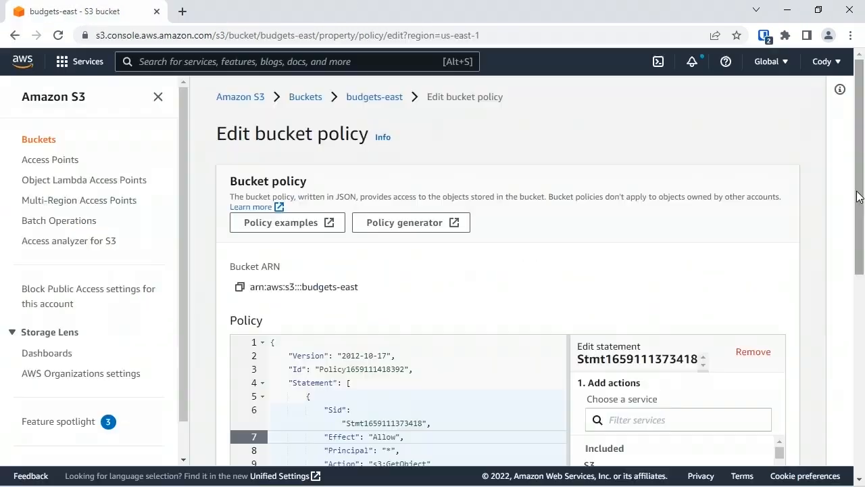
# Review the bucket policy granting s3:GetObject on arn:aws:s3:::budgets-east/* and save the changes
pyautogui.scroll(-3, 373, 252)
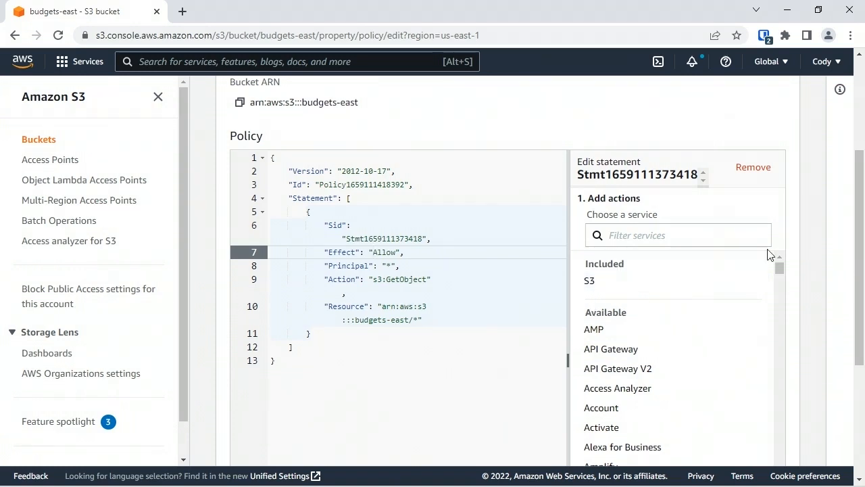
pyautogui.moveTo(781, 269); pyautogui.dragTo(782, 406)
pyautogui.moveTo(861, 281); pyautogui.dragTo(862, 406)
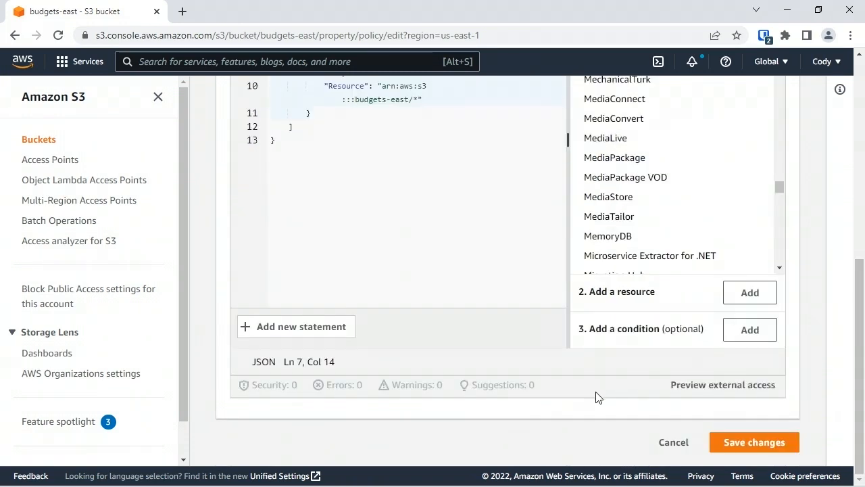
pyautogui.click(750, 444)
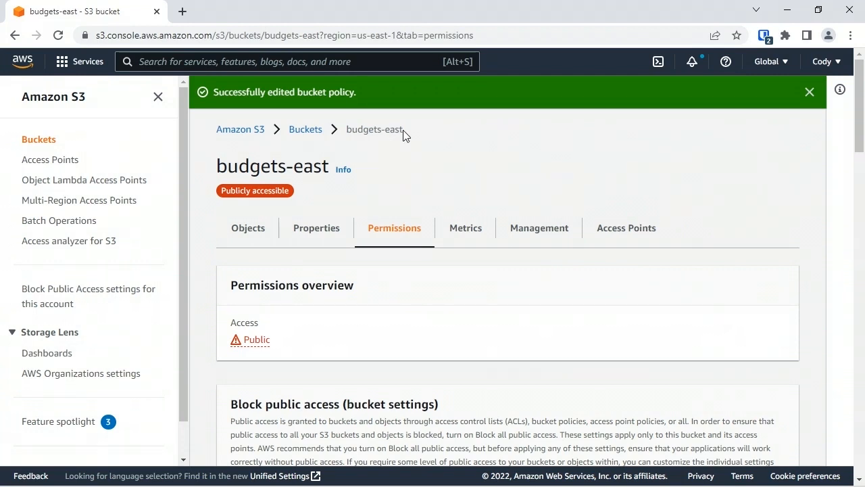
# Open Budget2.txt in the 2022/ folder of budgets-east and copy its object URL
pyautogui.click(810, 93)
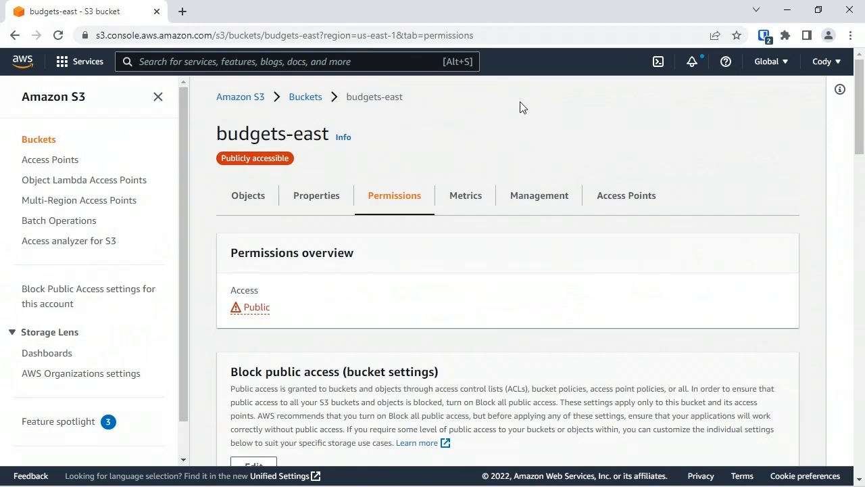
pyautogui.click(244, 202)
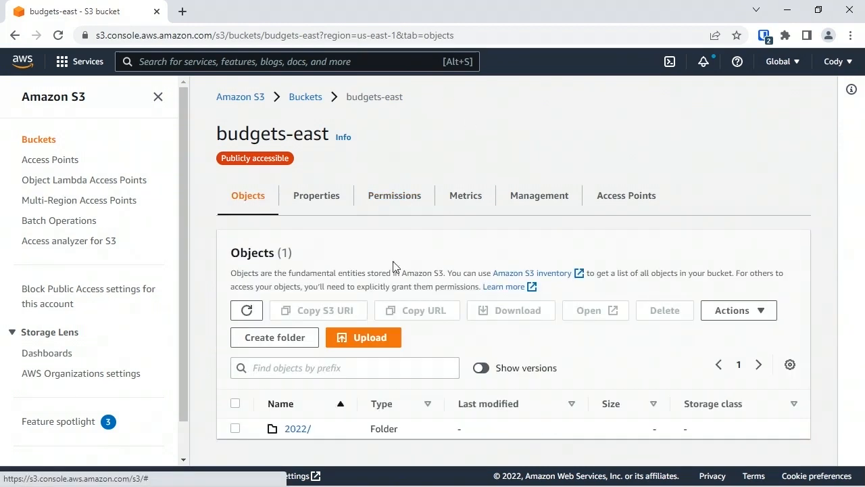
pyautogui.click(304, 429)
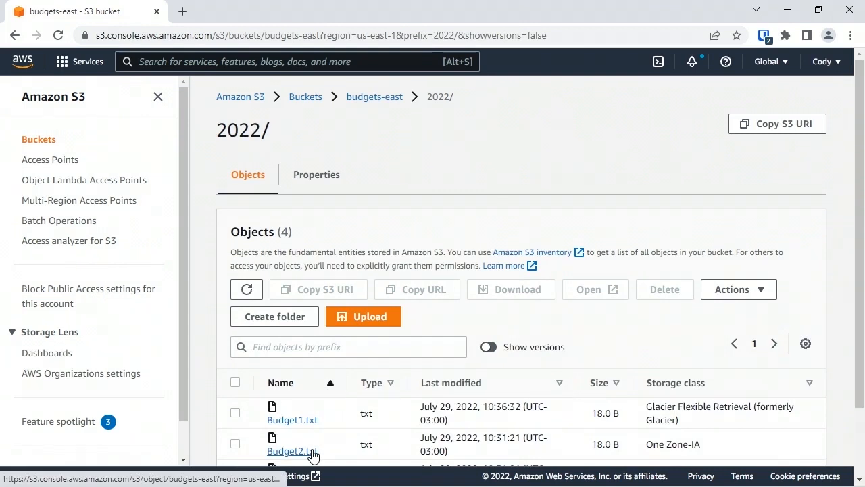
pyautogui.click(298, 452)
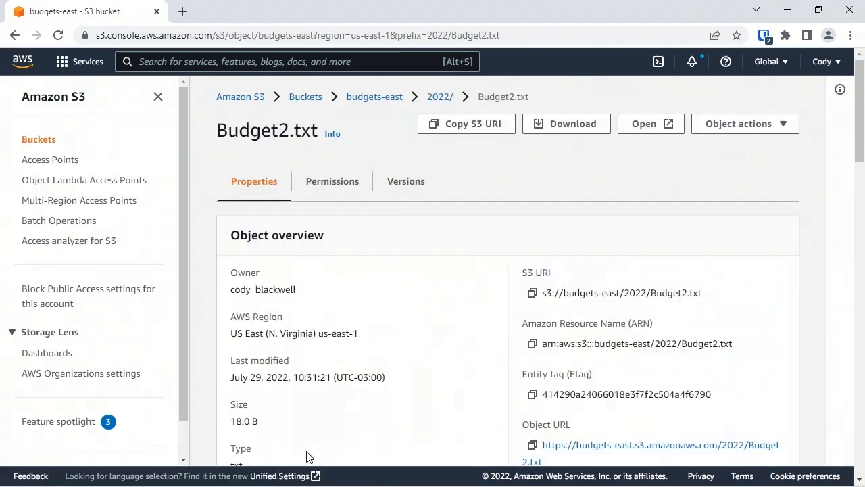
pyautogui.click(533, 445)
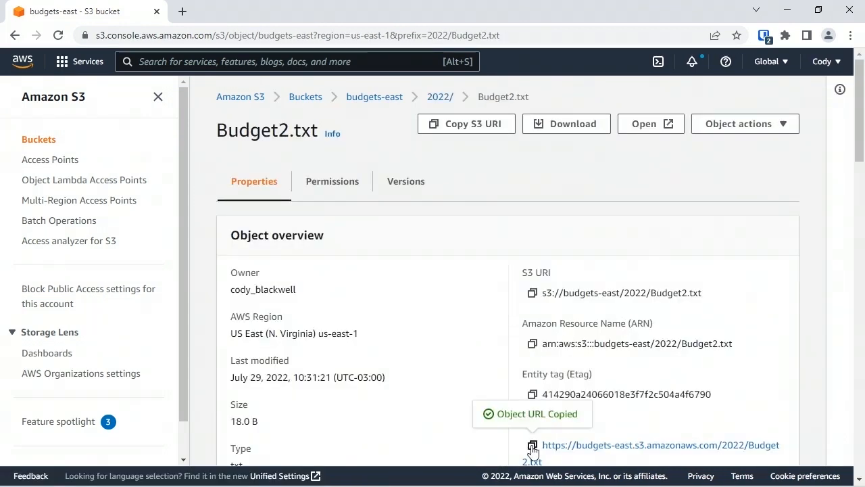
# Load the copied object URL in a new browser tab to test public read access, and close that tab
pyautogui.click(182, 10)
pyautogui.hotkey('ctrl', 'v')
pyautogui.press('Return')
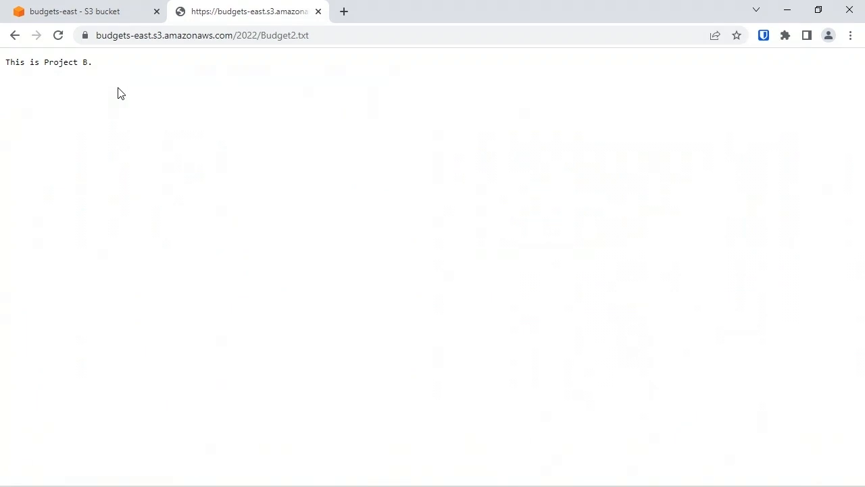
pyautogui.hotkey('ctrl', 'w')
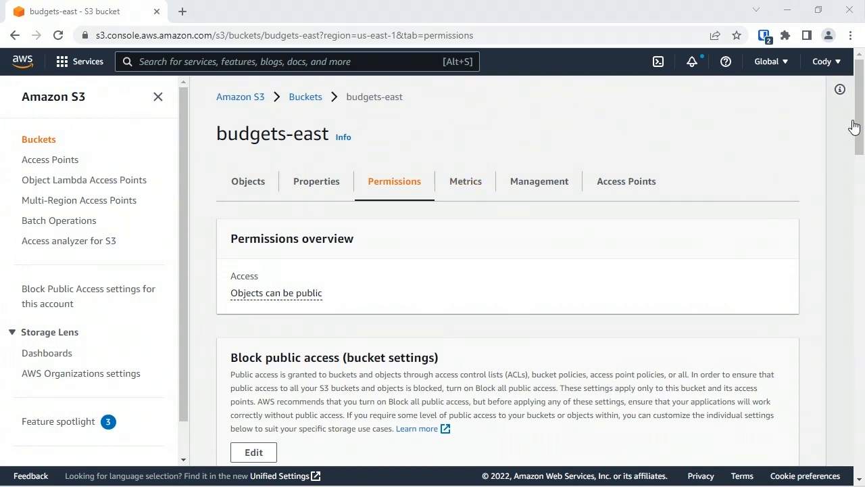
# Open the budgets-east bucket policy for editing and launch the policy generator with policy type S3 Bucket Policy
pyautogui.moveTo(859, 136); pyautogui.dragTo(854, 173)
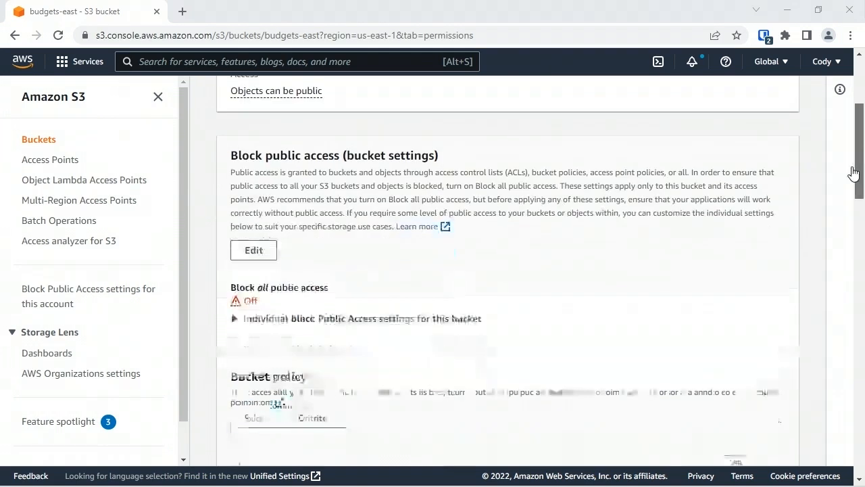
pyautogui.click(253, 418)
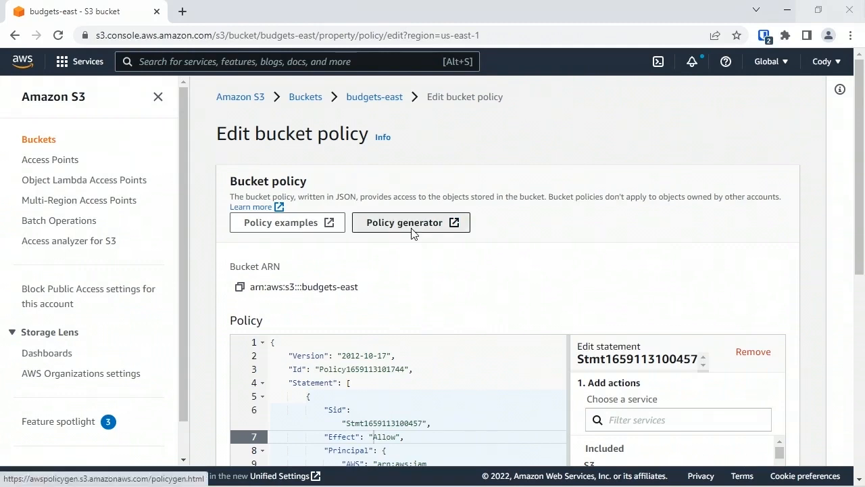
pyautogui.click(411, 225)
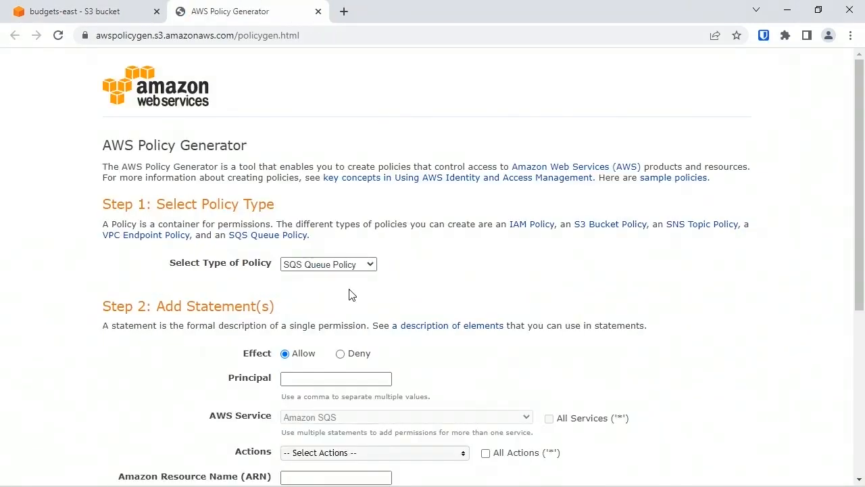
pyautogui.click(362, 265)
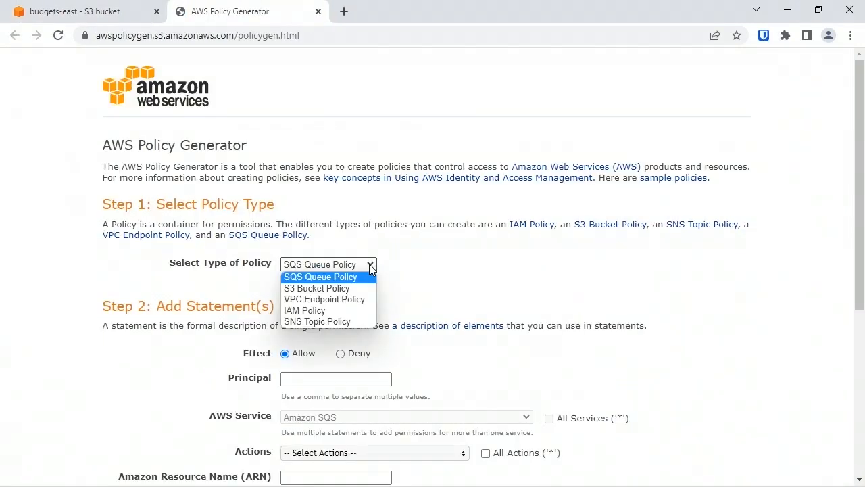
pyautogui.click(356, 291)
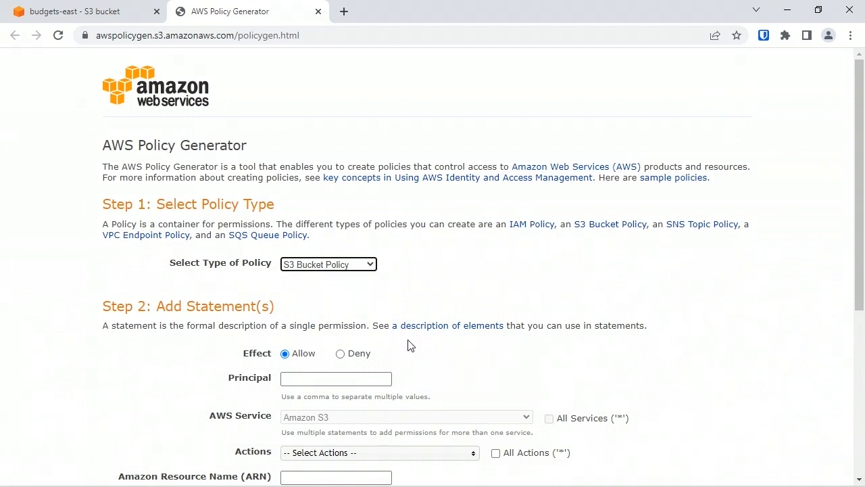
# Open the IAM users in a separate AWS console tab and copy the user ARN of the user with virtual MFA
pyautogui.click(378, 379)
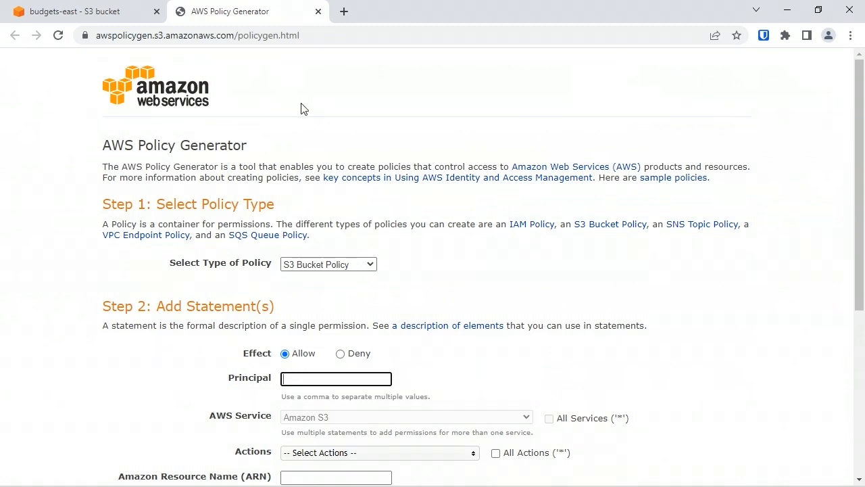
pyautogui.click(345, 11)
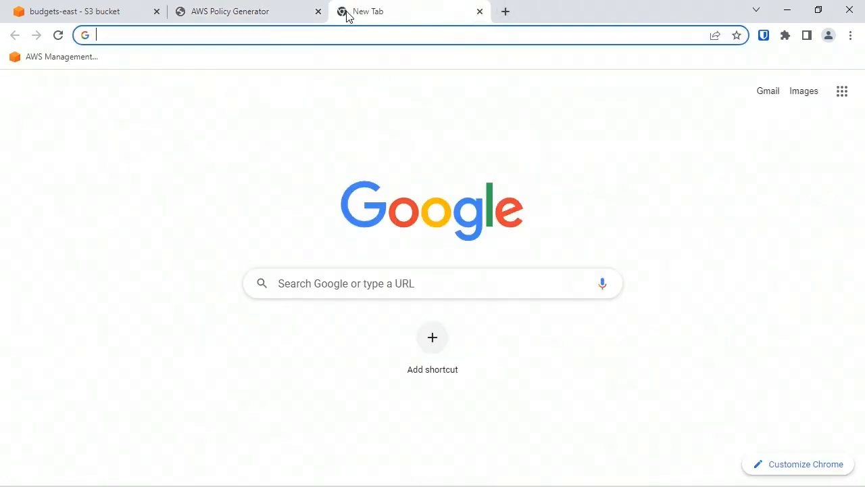
pyautogui.write('co')
pyautogui.press('Return')
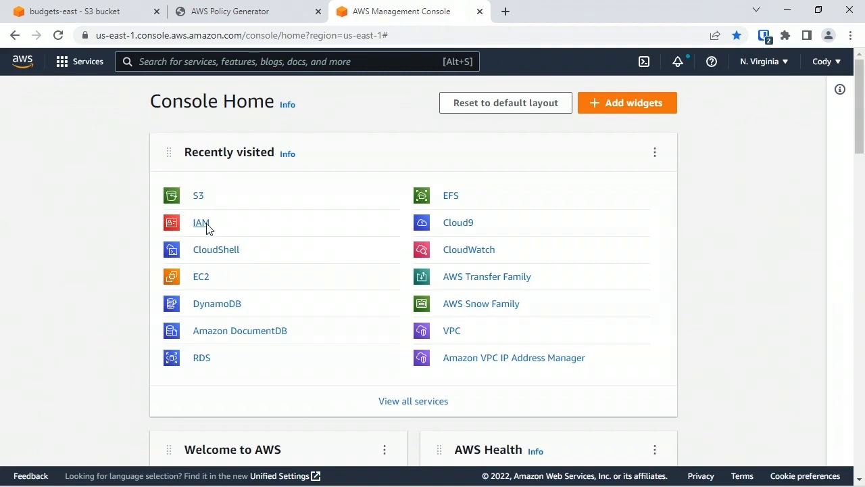
pyautogui.click(207, 226)
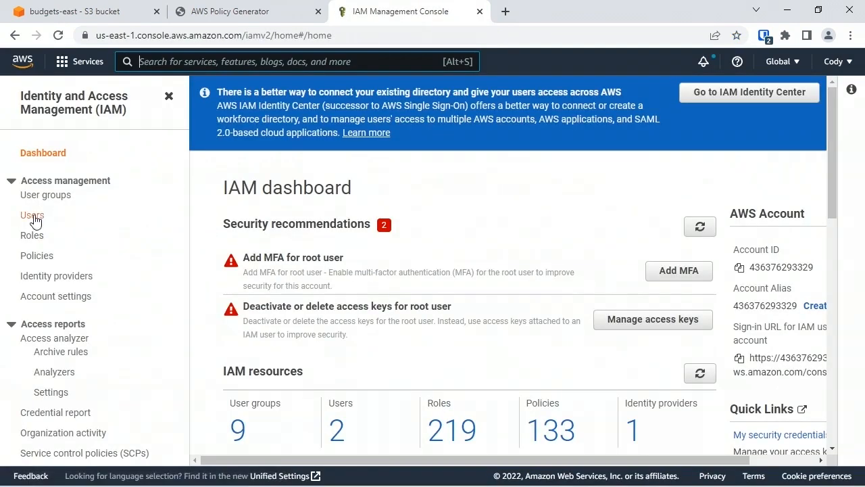
pyautogui.click(33, 218)
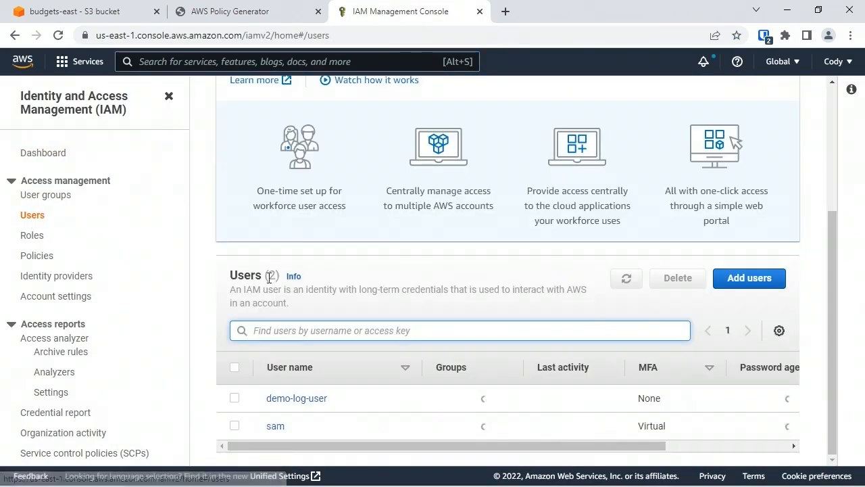
pyautogui.click(277, 428)
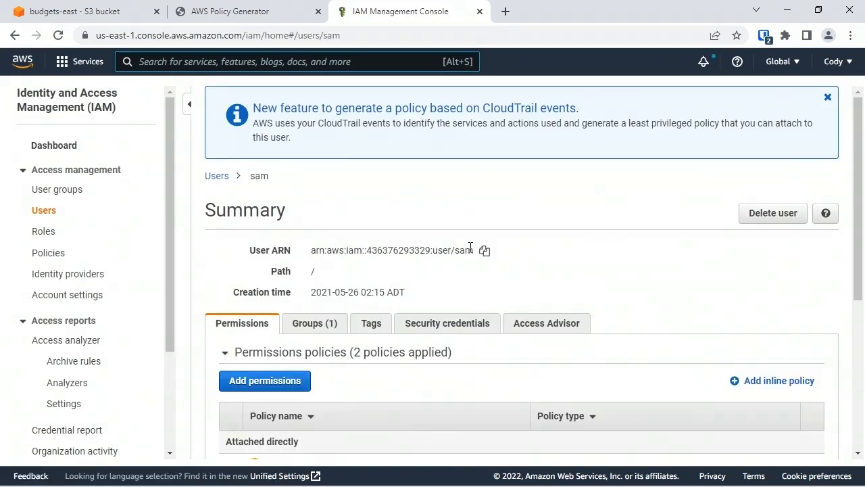
pyautogui.click(484, 251)
# Set the policy statement's principal to the copied IAM user ARN and select the GetObject action
pyautogui.click(263, 22)
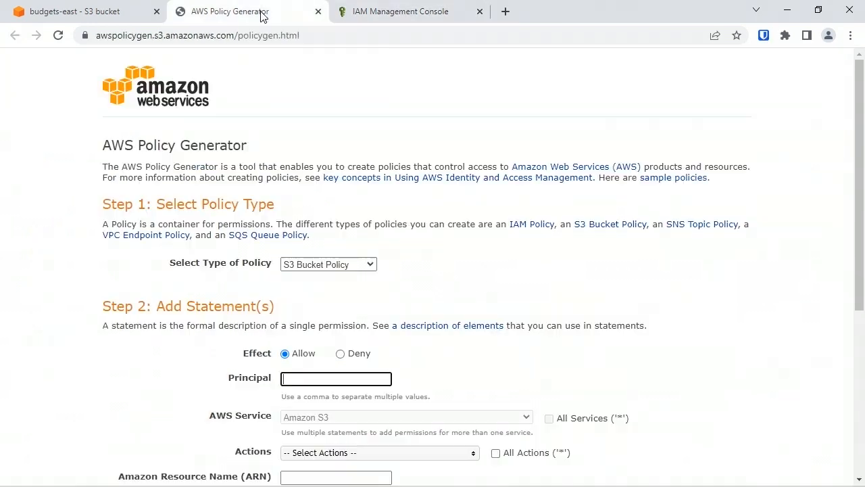
pyautogui.click(370, 377)
pyautogui.hotkey('ctrl', 'v')
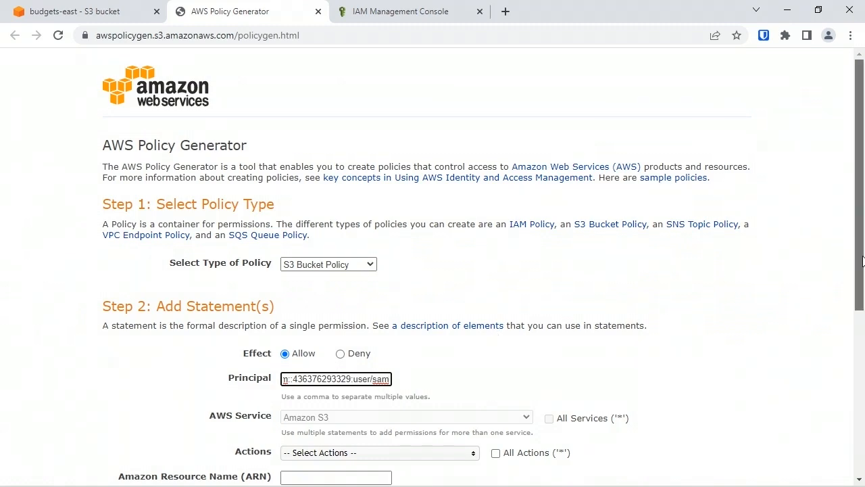
pyautogui.moveTo(863, 262); pyautogui.dragTo(860, 363)
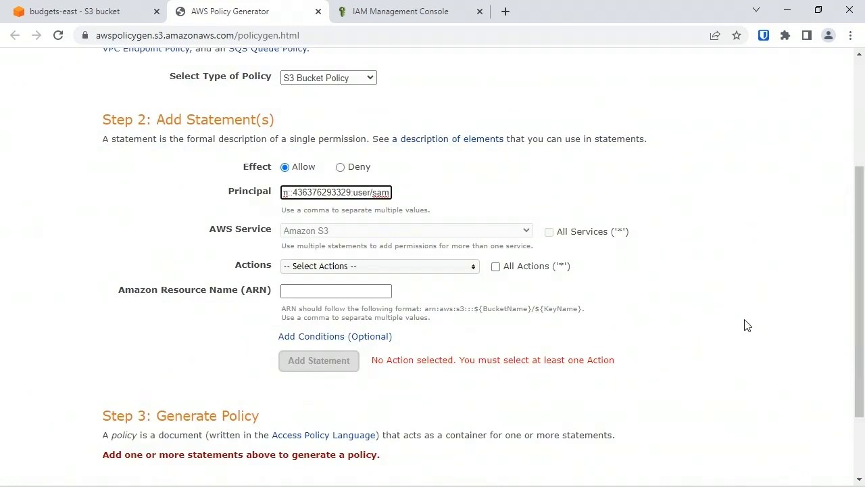
pyautogui.click(433, 269)
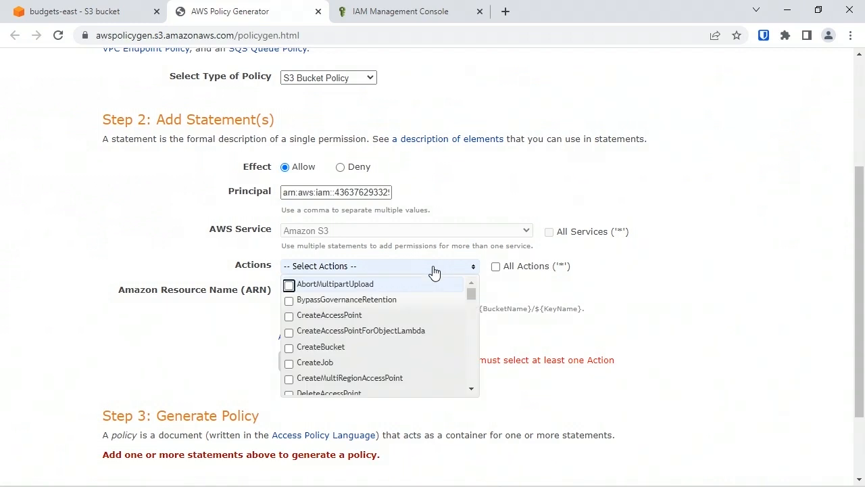
pyautogui.scroll(-10, 287, 315)
pyautogui.click(289, 315)
pyautogui.click(575, 347)
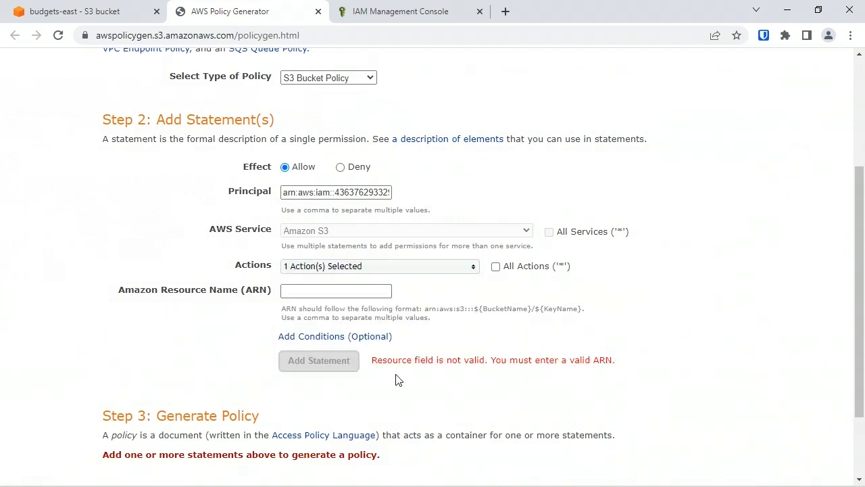
# Copy the bucket ARN from the budgets-east properties and set the statement's resource to arn:aws:s3:::budgets-east/*
pyautogui.click(316, 290)
pyautogui.click(71, 11)
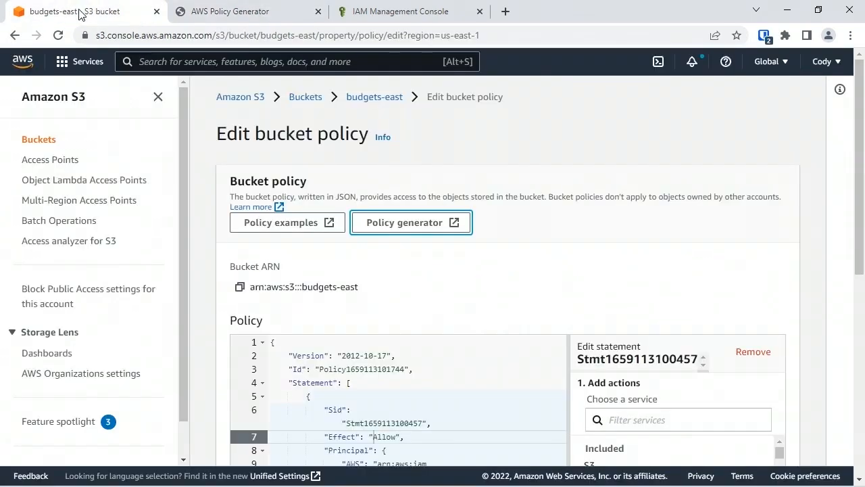
pyautogui.click(372, 97)
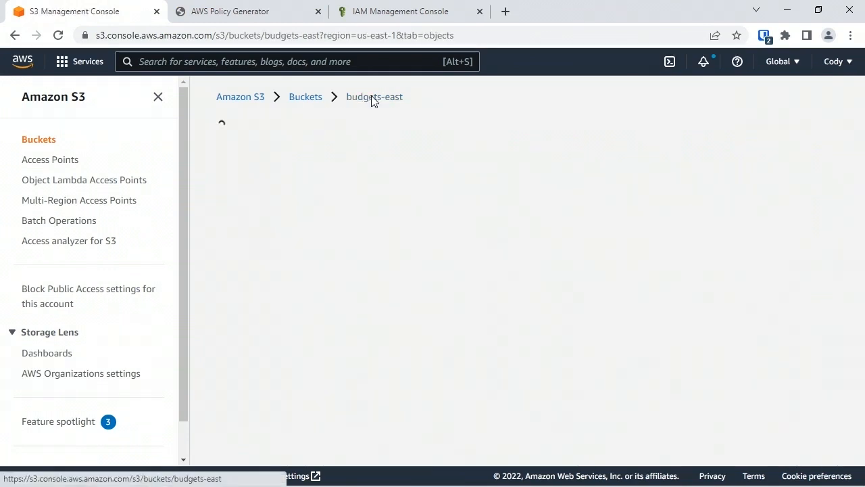
pyautogui.click(316, 181)
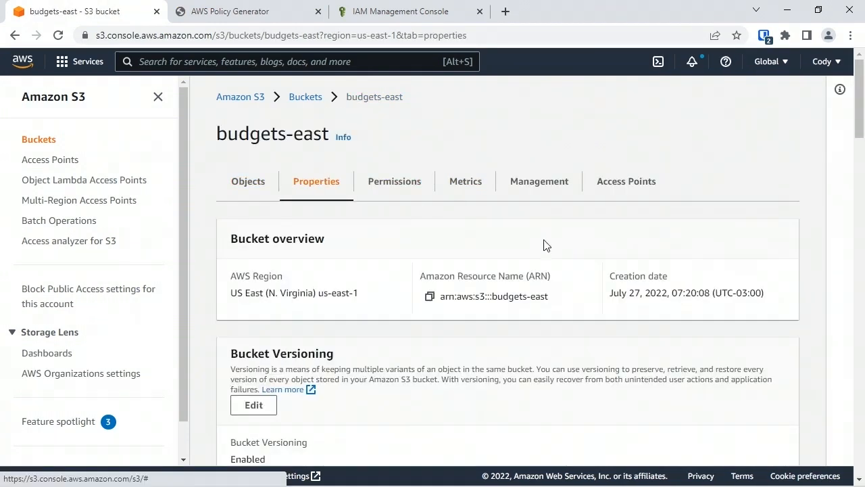
pyautogui.click(429, 296)
pyautogui.click(271, 13)
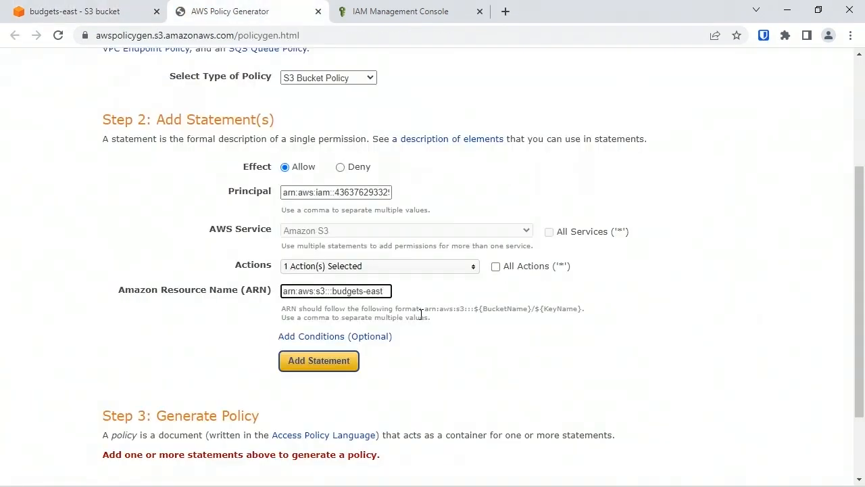
pyautogui.write('*')
pyautogui.click(356, 192)
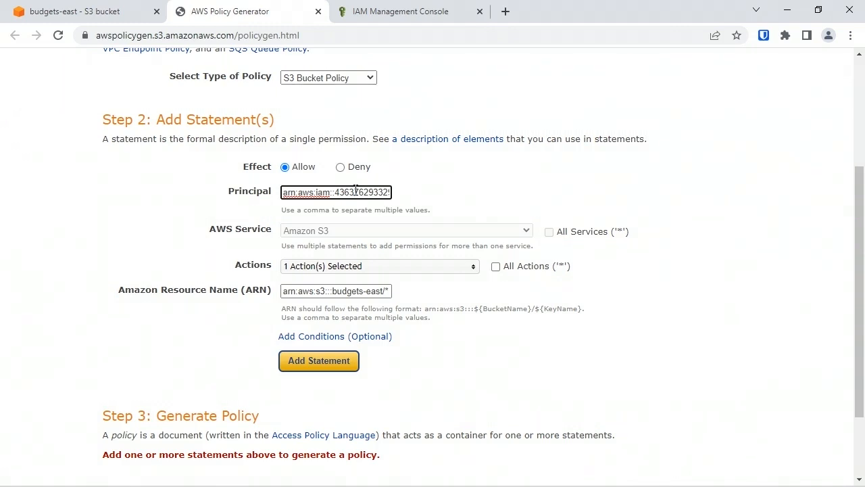
# Add the Allow statement for the IAM user and generate its policy JSON document
pyautogui.click(340, 373)
pyautogui.scroll(-3, 340, 373)
pyautogui.click(358, 336)
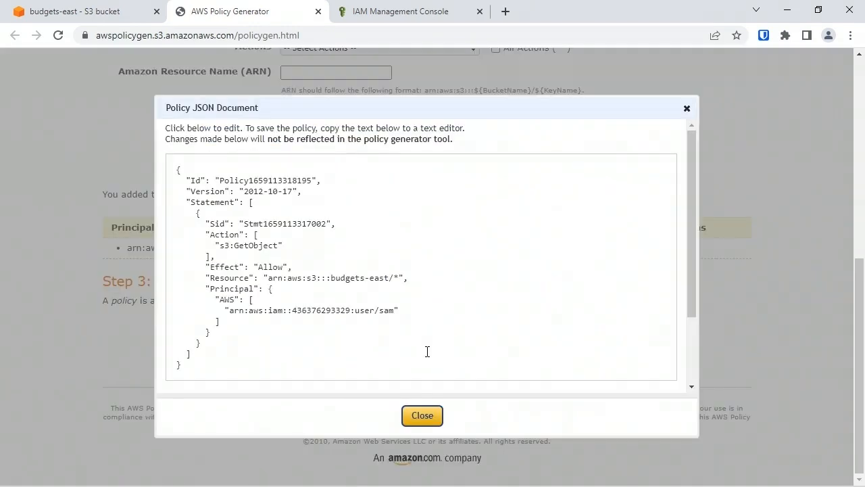
# Copy the entire generated policy JSON and replace the whole existing budgets-east bucket policy with it
pyautogui.moveTo(244, 368); pyautogui.dragTo(111, 117)
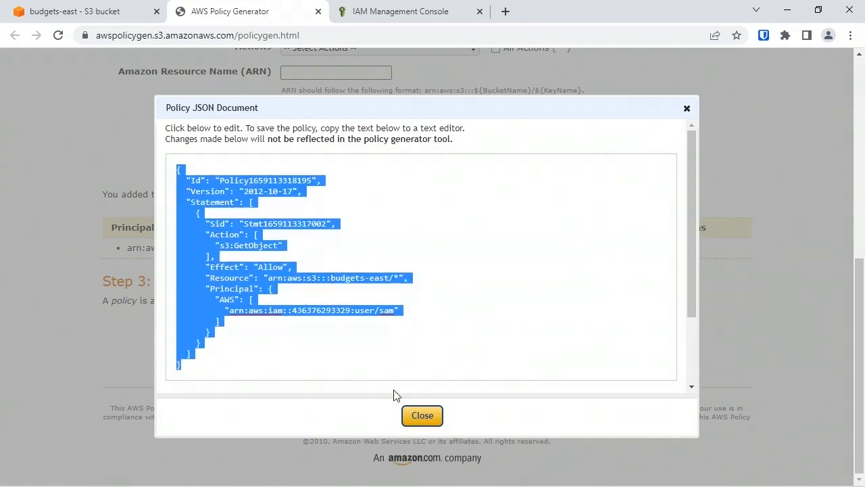
pyautogui.click(422, 415)
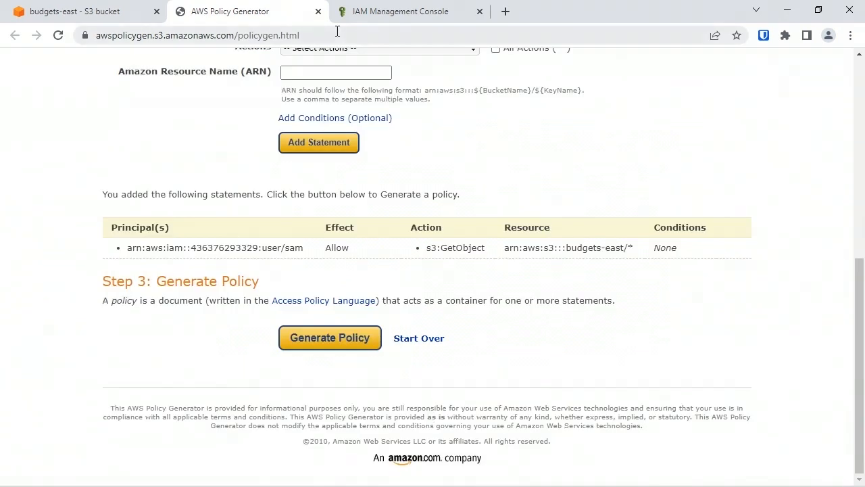
pyautogui.click(148, 19)
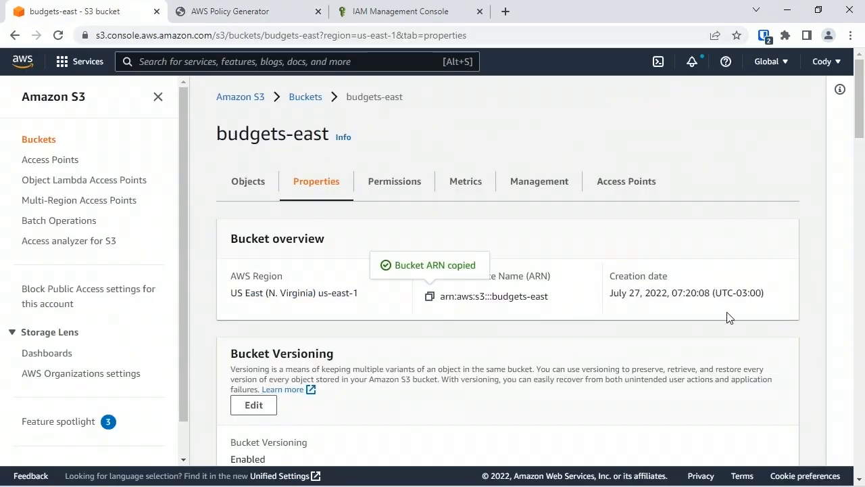
pyautogui.click(396, 191)
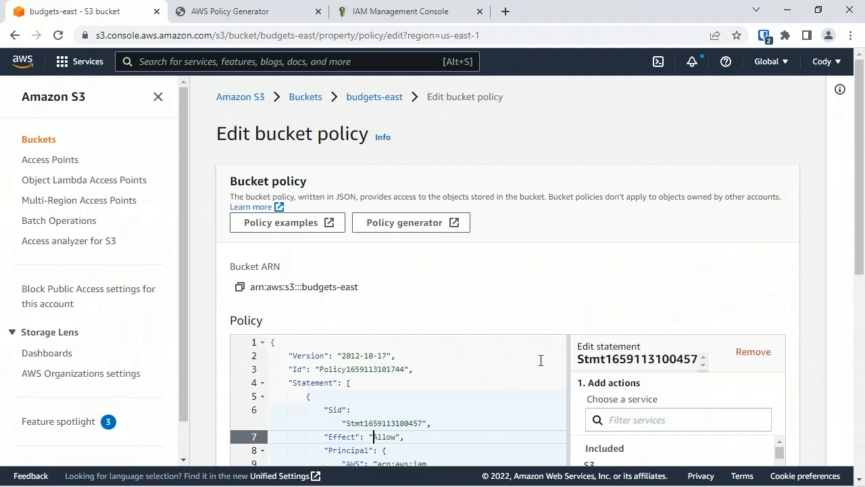
pyautogui.click(483, 384)
pyautogui.write('atement": [a')
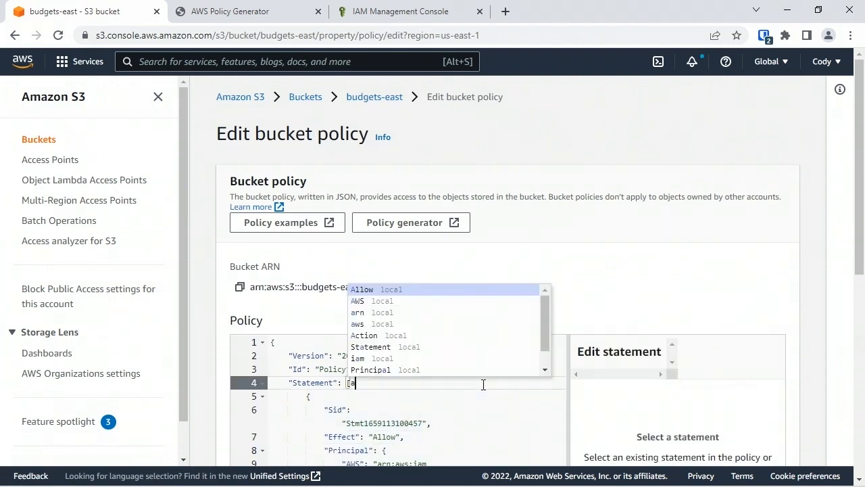
pyautogui.hotkey('ctrl', 'a')
pyautogui.hotkey('ctrl', 'v')
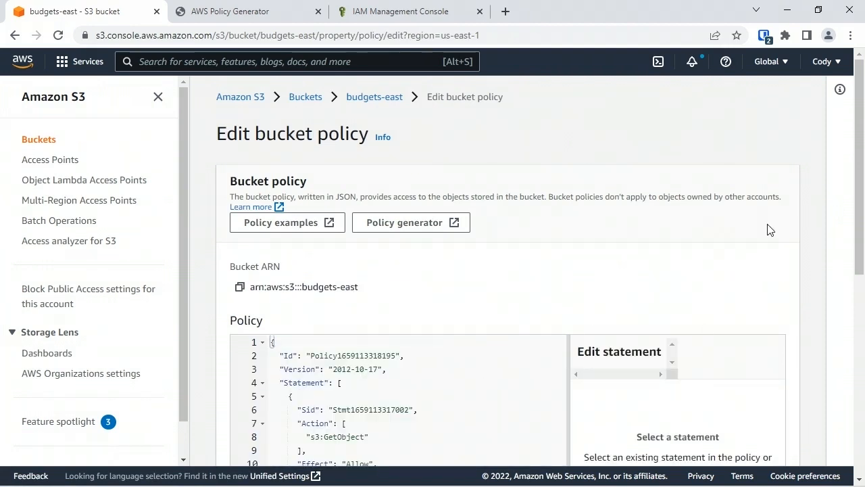
# Review the statement allowing the IAM user s3:GetObject on the bucket's objects and save the bucket policy changes
pyautogui.moveTo(860, 194); pyautogui.dragTo(862, 325)
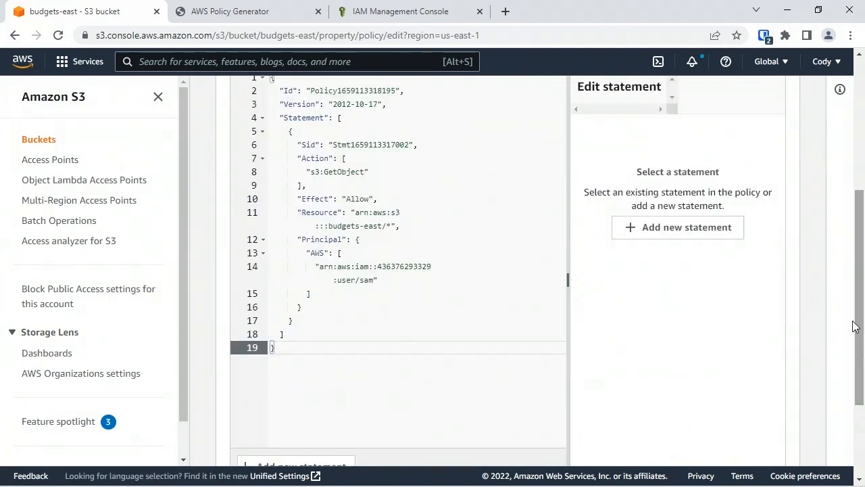
pyautogui.click(277, 145)
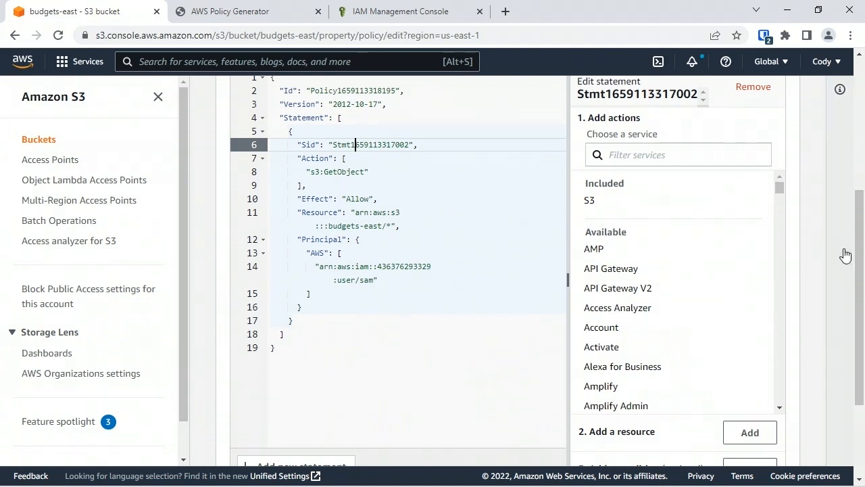
pyautogui.scroll(-2, 860, 304)
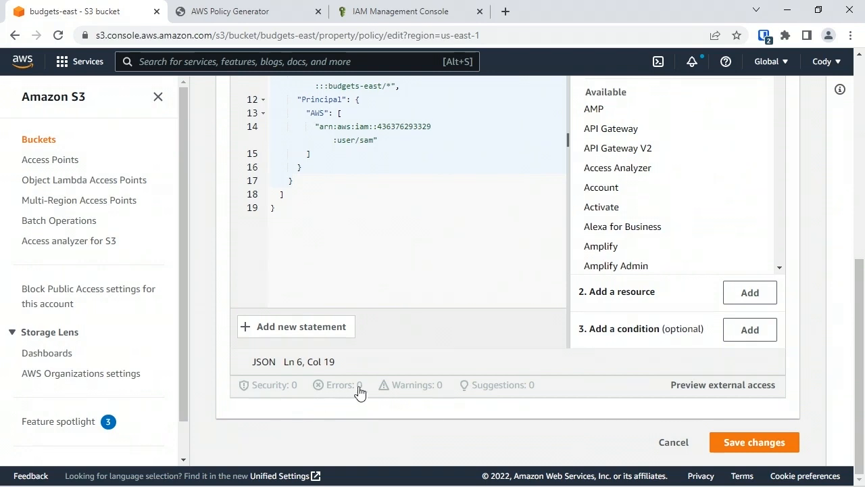
pyautogui.click(774, 442)
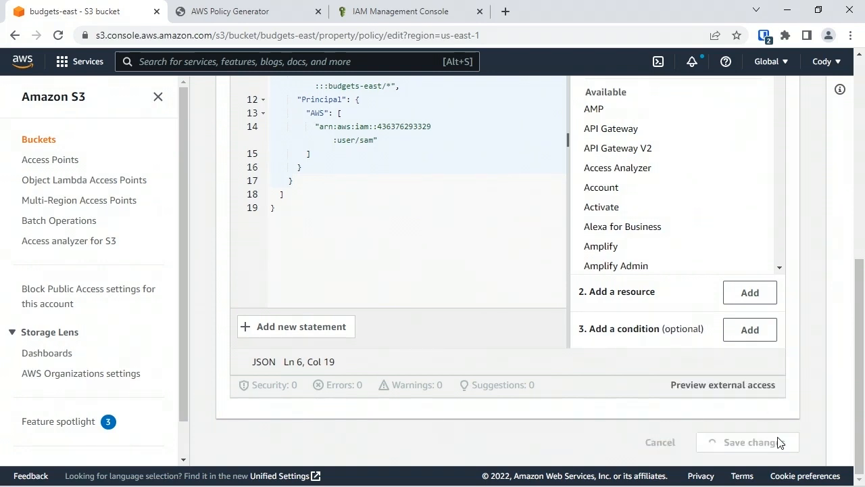